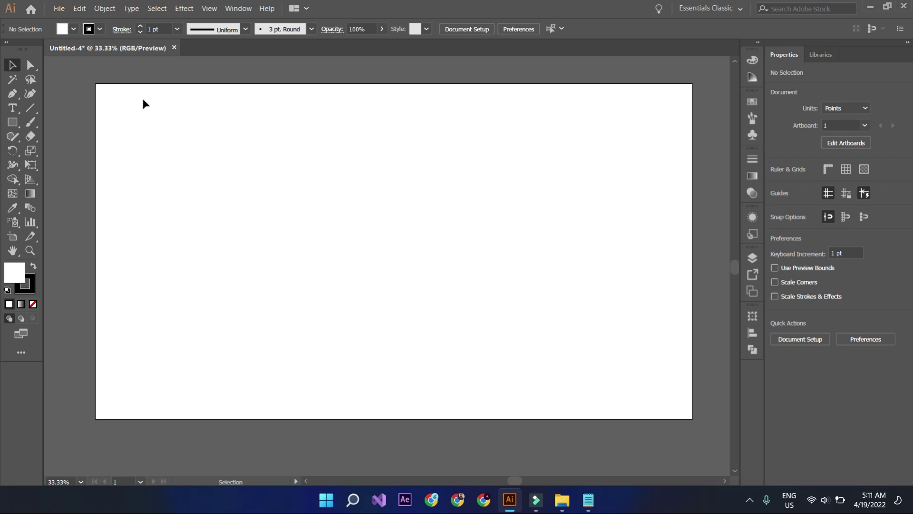
# Step: Draw a closed, rounded blob with the Pen tool, using smooth curved anchors
pyautogui.click(12, 93)
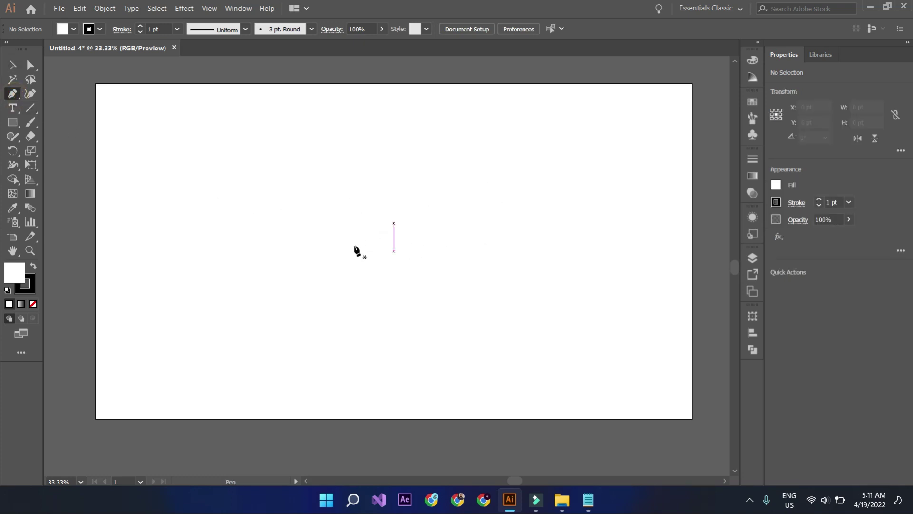
pyautogui.moveTo(466, 223)
pyautogui.mouseDown()
pyautogui.moveTo(435, 199)
pyautogui.moveTo(352, 224)
pyautogui.mouseUp()
pyautogui.moveTo(329, 255)
pyautogui.mouseDown()
pyautogui.moveTo(327, 281)
pyautogui.moveTo(386, 322)
pyautogui.moveTo(427, 315)
pyautogui.moveTo(479, 283)
pyautogui.mouseUp()
pyautogui.click(483, 252)
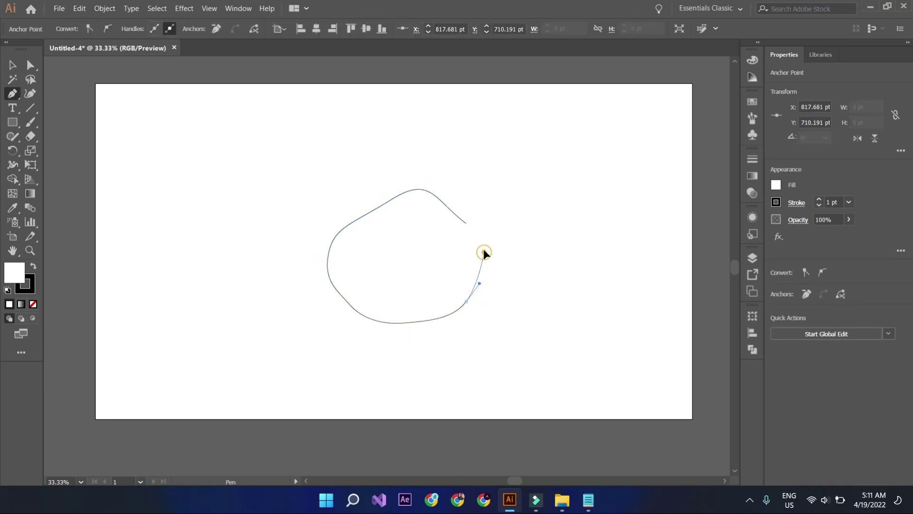
pyautogui.click(466, 223)
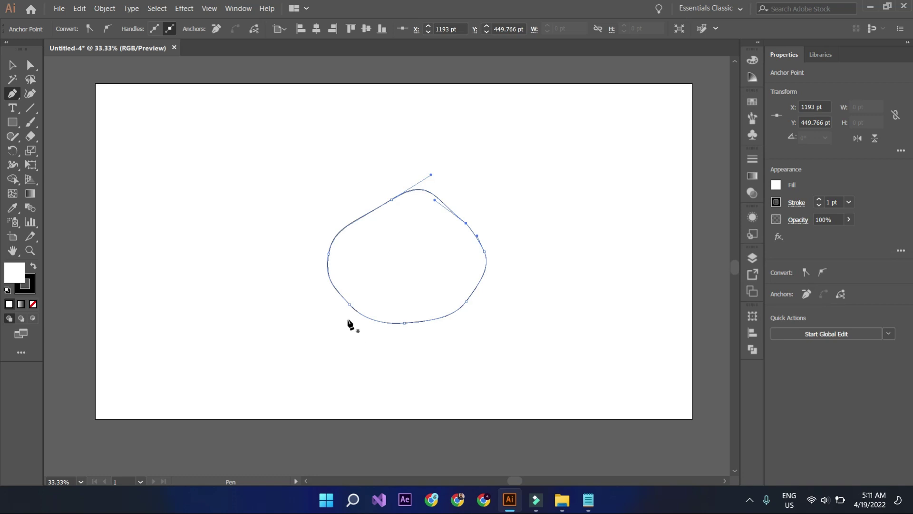
# Step: Add anchor points on the blob's top-left and bottom edges, then marquee-select all its anchors
pyautogui.click(389, 200)
pyautogui.click(403, 323)
pyautogui.click(27, 68)
pyautogui.moveTo(232, 141); pyautogui.dragTo(528, 345)
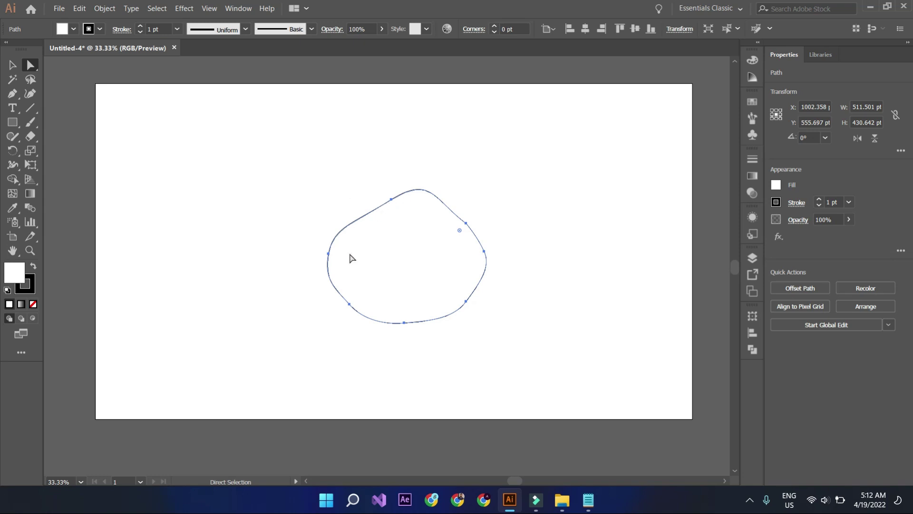
# Step: Pull the upper-left anchor to X 710.447, Y 140.319 pt, collapsing its handle into a sharp peak
pyautogui.click(391, 200)
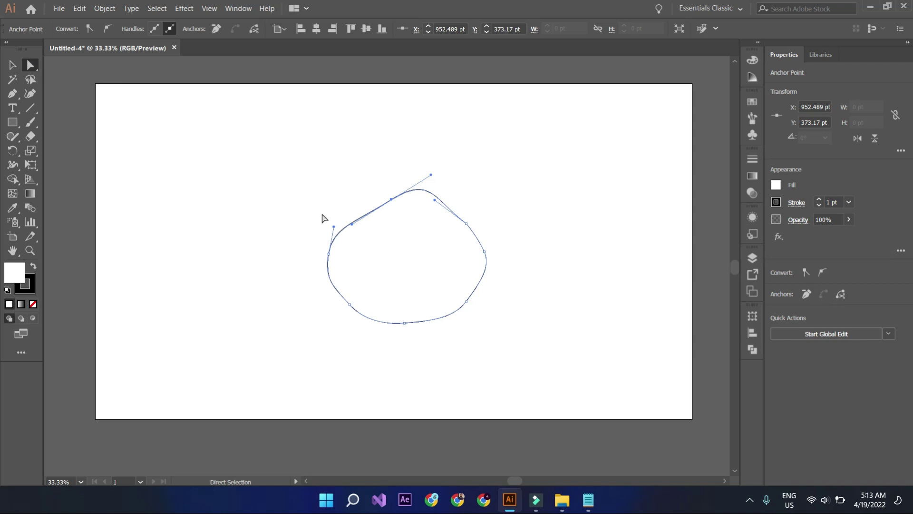
pyautogui.moveTo(391, 200); pyautogui.dragTo(287, 127)
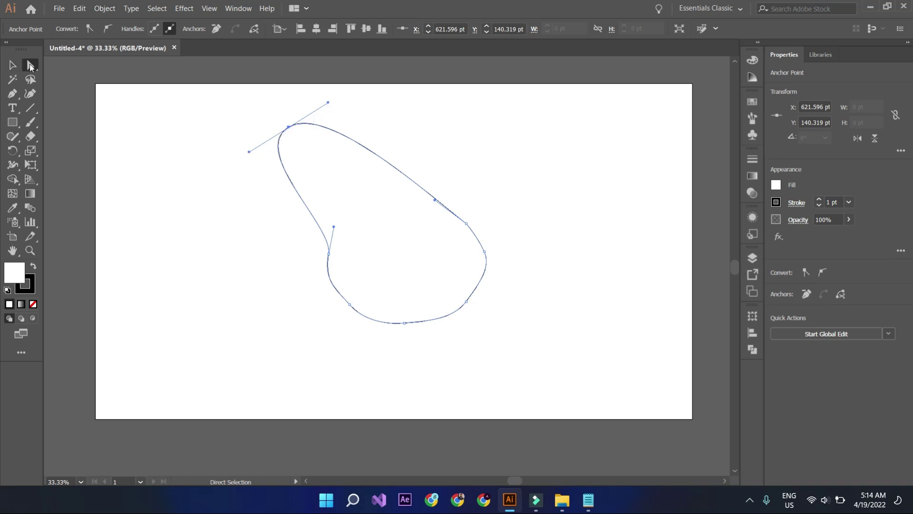
pyautogui.moveTo(249, 152)
pyautogui.mouseDown()
pyautogui.moveTo(243, 119)
pyautogui.moveTo(199, 200)
pyautogui.mouseUp()
pyautogui.moveTo(132, 248)
pyautogui.mouseDown()
pyautogui.moveTo(113, 256)
pyautogui.moveTo(121, 256)
pyautogui.mouseUp()
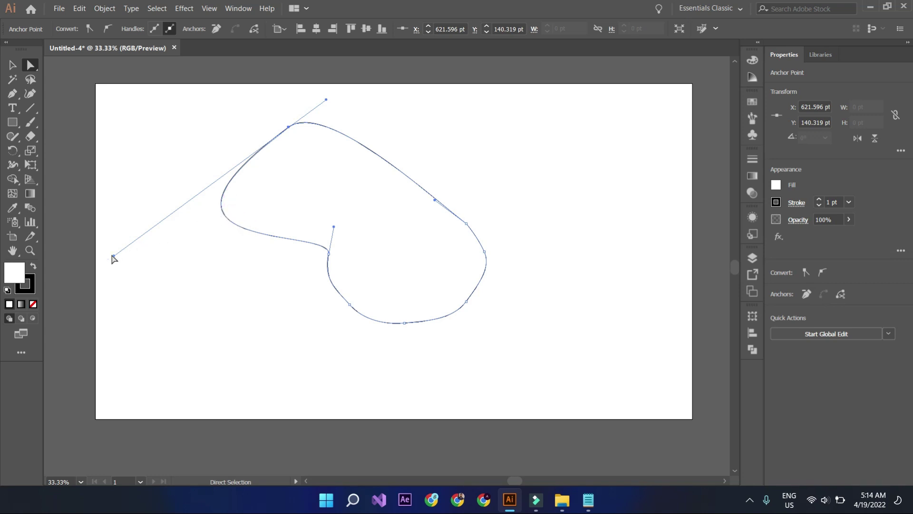
pyautogui.moveTo(114, 258); pyautogui.dragTo(113, 260)
pyautogui.moveTo(326, 99)
pyautogui.mouseDown()
pyautogui.moveTo(289, 127)
pyautogui.moveTo(356, 126)
pyautogui.moveTo(314, 127)
pyautogui.mouseUp()
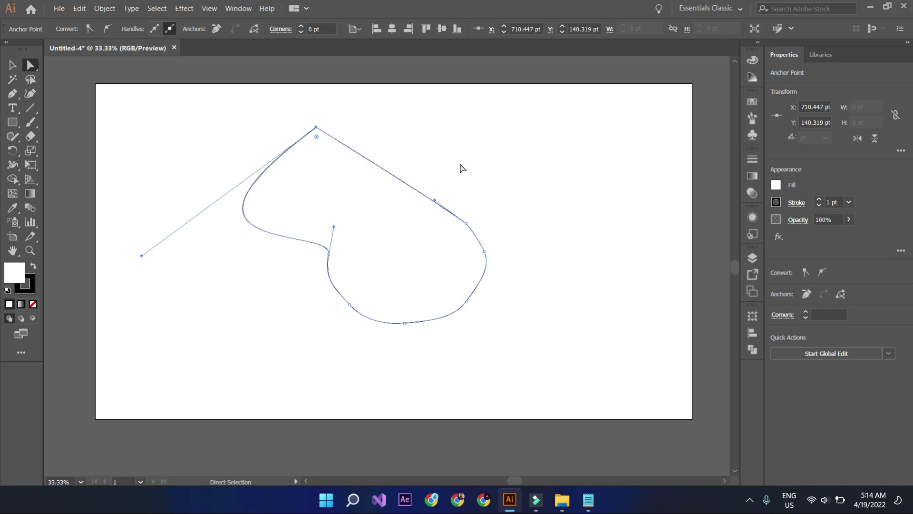
# Step: Reposition the right, lower-right, bottom and lower-left anchors into a wide, angular irregular outline
pyautogui.moveTo(466, 223); pyautogui.dragTo(500, 168)
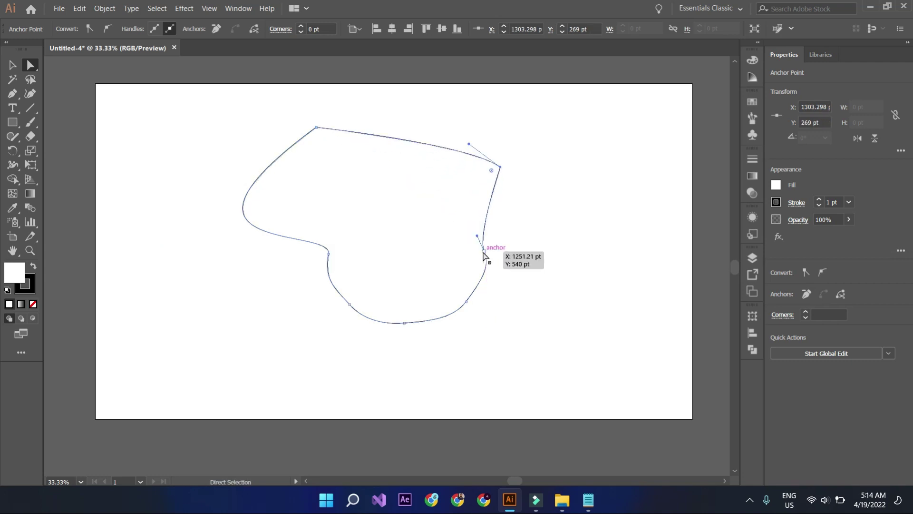
pyautogui.moveTo(491, 254); pyautogui.dragTo(575, 267)
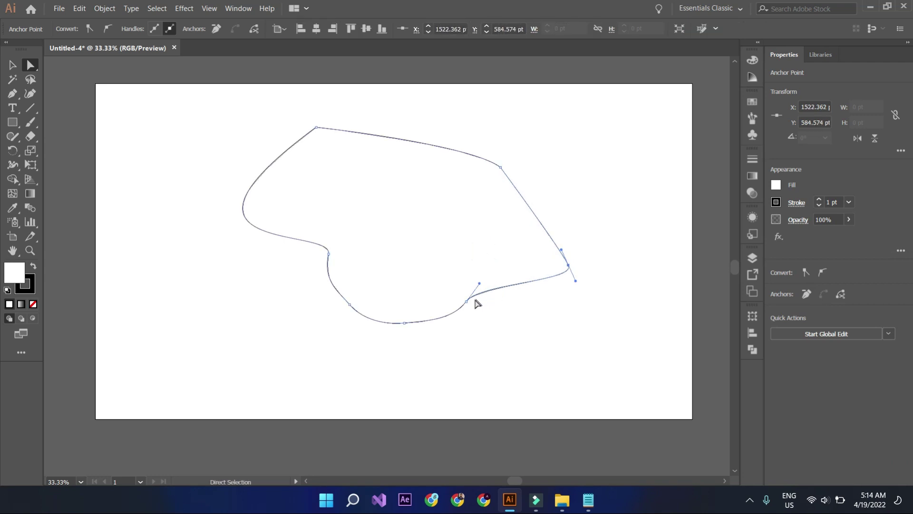
pyautogui.moveTo(465, 302); pyautogui.dragTo(508, 348)
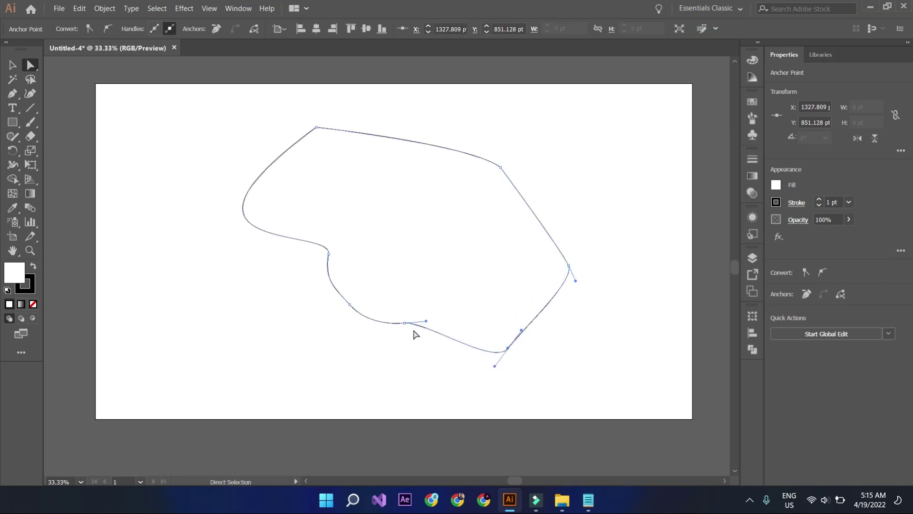
pyautogui.moveTo(405, 323); pyautogui.dragTo(375, 368)
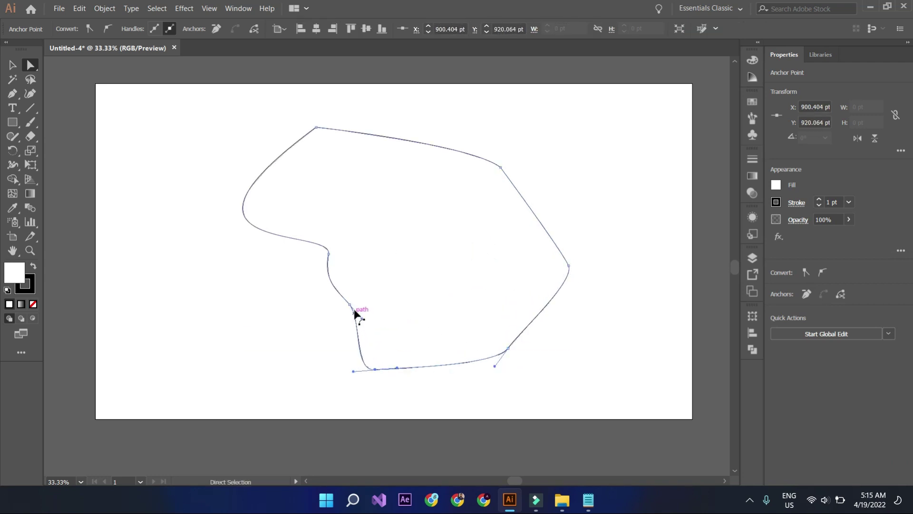
pyautogui.moveTo(352, 306); pyautogui.dragTo(397, 277)
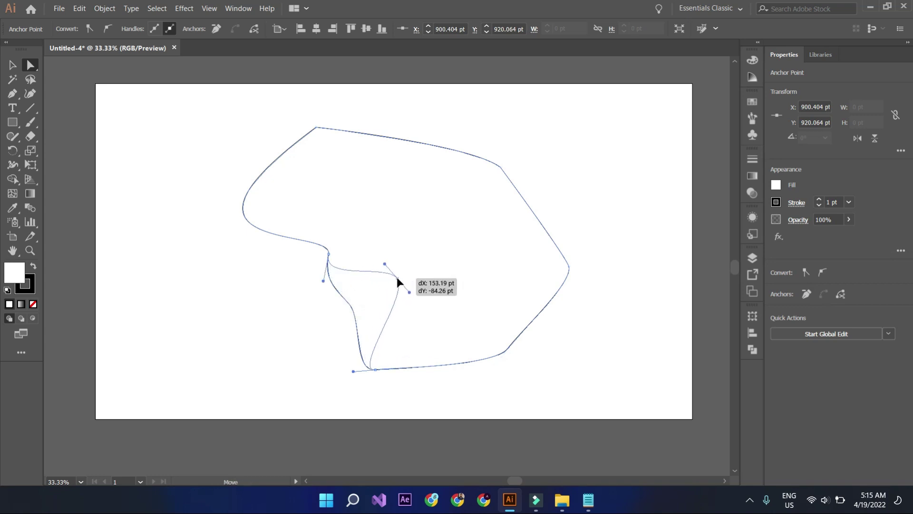
pyautogui.moveTo(328, 255); pyautogui.dragTo(341, 214)
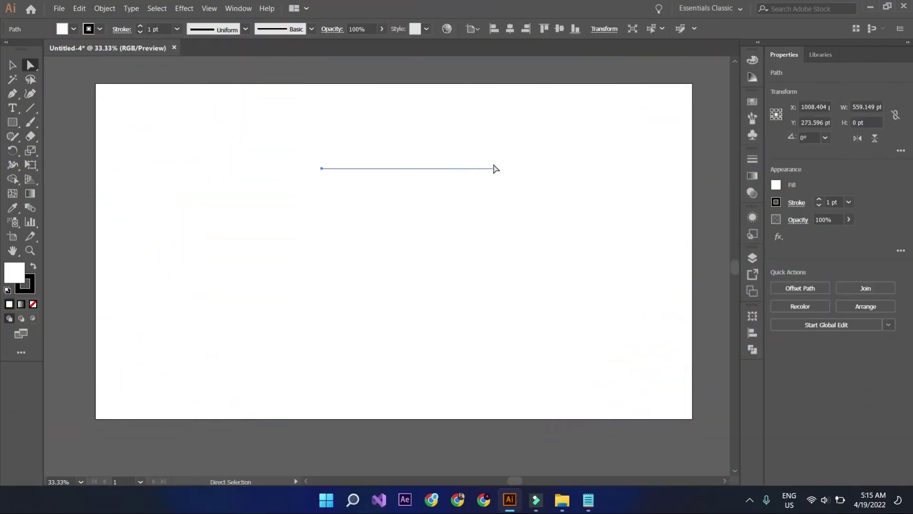
# Step: Draw a closed three-corner triangle, about 323 by 273 pt, below the horizontal line, and select it
pyautogui.moveTo(486, 155); pyautogui.dragTo(523, 193)
pyautogui.moveTo(302, 153); pyautogui.dragTo(340, 190)
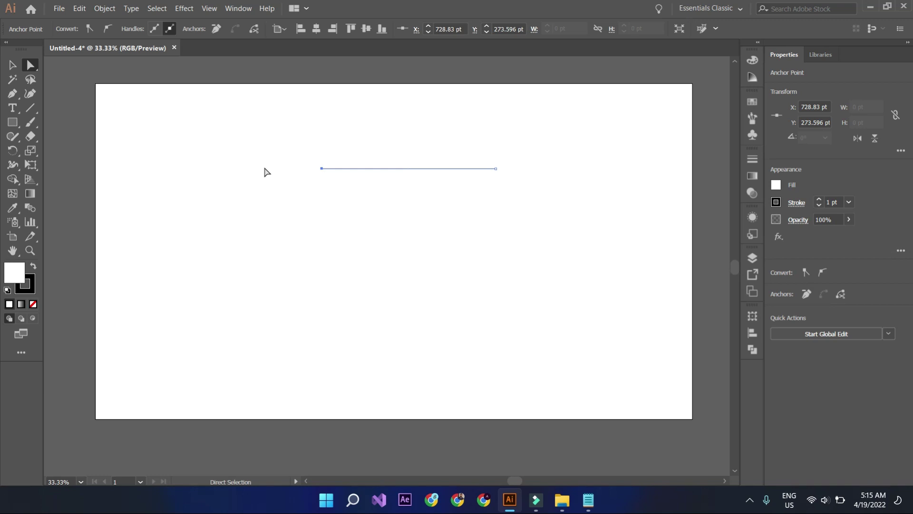
pyautogui.click(13, 94)
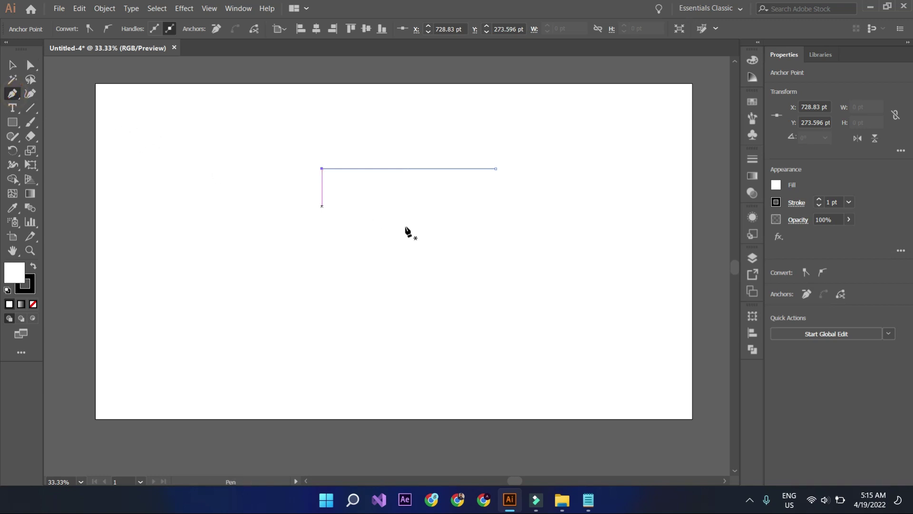
pyautogui.click(447, 234)
pyautogui.click(347, 217)
pyautogui.click(393, 300)
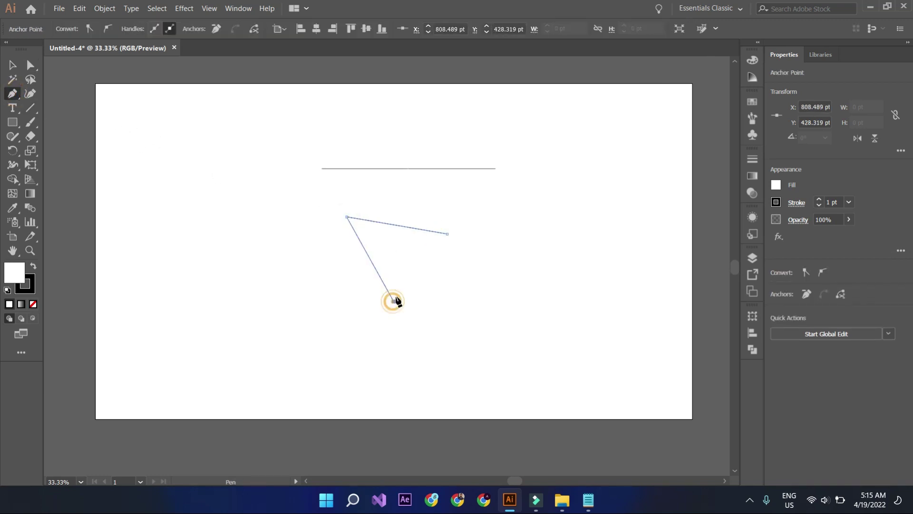
pyautogui.click(447, 234)
pyautogui.press('v')
pyautogui.moveTo(285, 173); pyautogui.dragTo(493, 335)
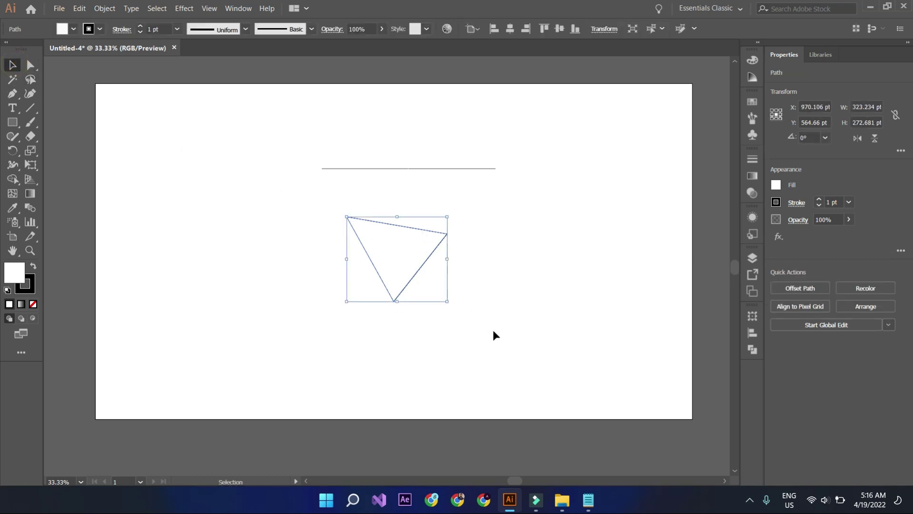
# Step: Move the triangle left and stretch its right corner far right into a long wedge
pyautogui.click(30, 65)
pyautogui.moveTo(312, 196); pyautogui.dragTo(493, 343)
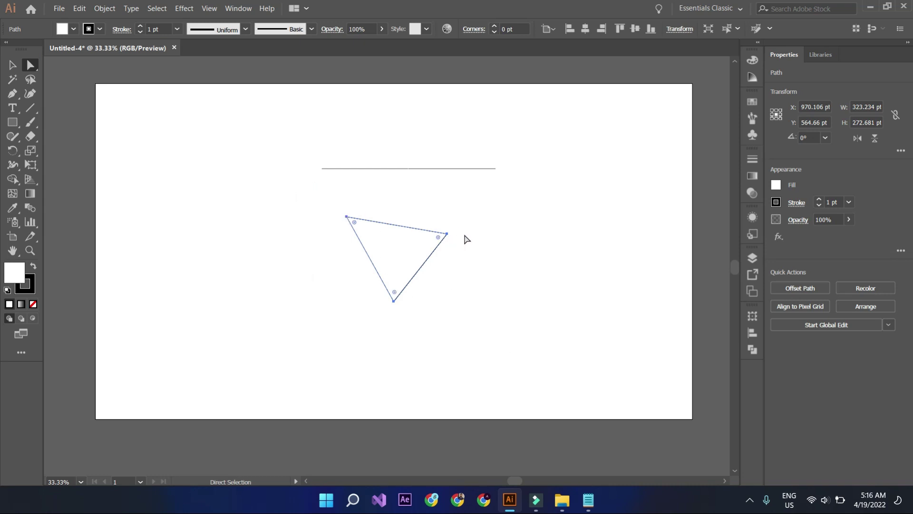
pyautogui.click(447, 233)
pyautogui.click(346, 217)
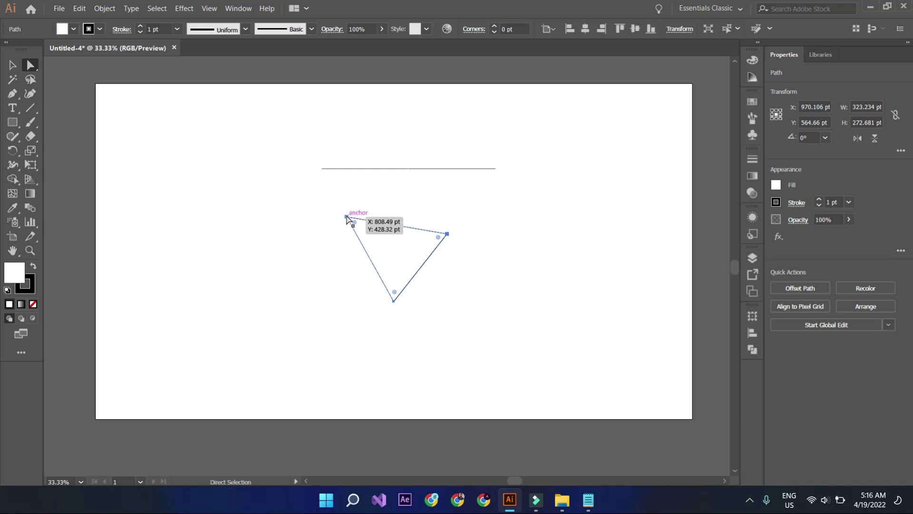
pyautogui.moveTo(343, 219)
pyautogui.mouseDown()
pyautogui.moveTo(260, 252)
pyautogui.moveTo(206, 212)
pyautogui.mouseUp()
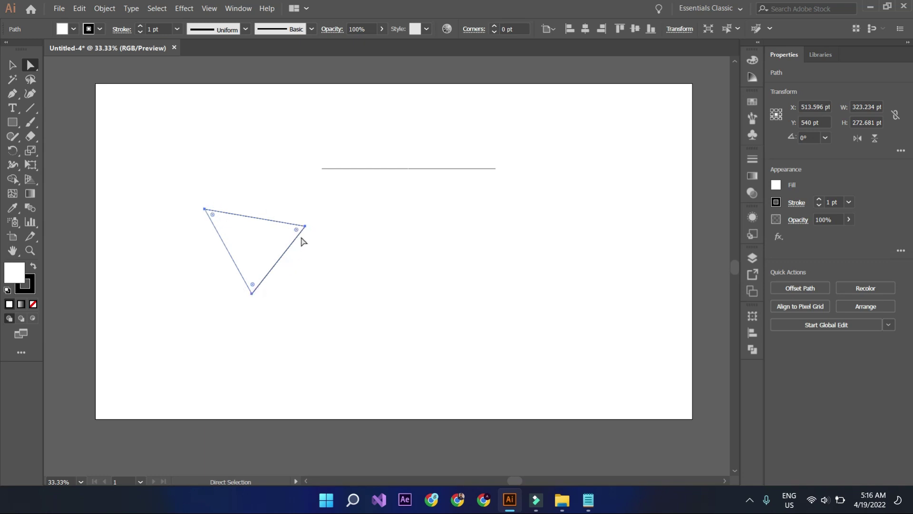
pyautogui.click(306, 228)
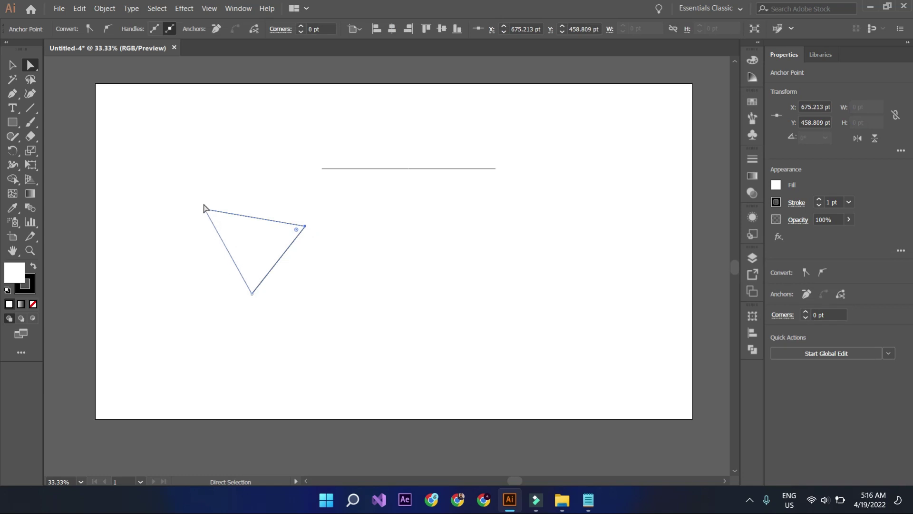
pyautogui.moveTo(307, 227); pyautogui.dragTo(602, 199)
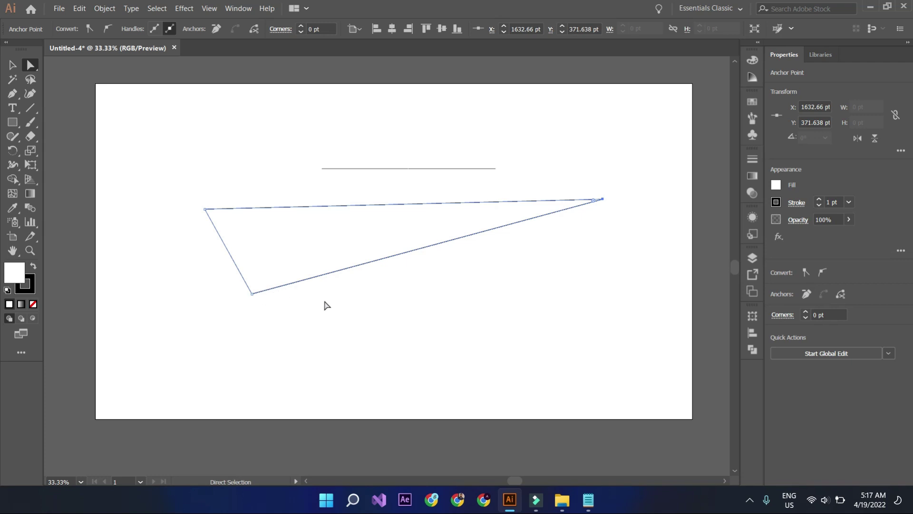
# Step: Drag the horizontal line's left end down so it slants diagonally across the triangle
pyautogui.click(322, 169)
pyautogui.moveTo(322, 168); pyautogui.dragTo(410, 324)
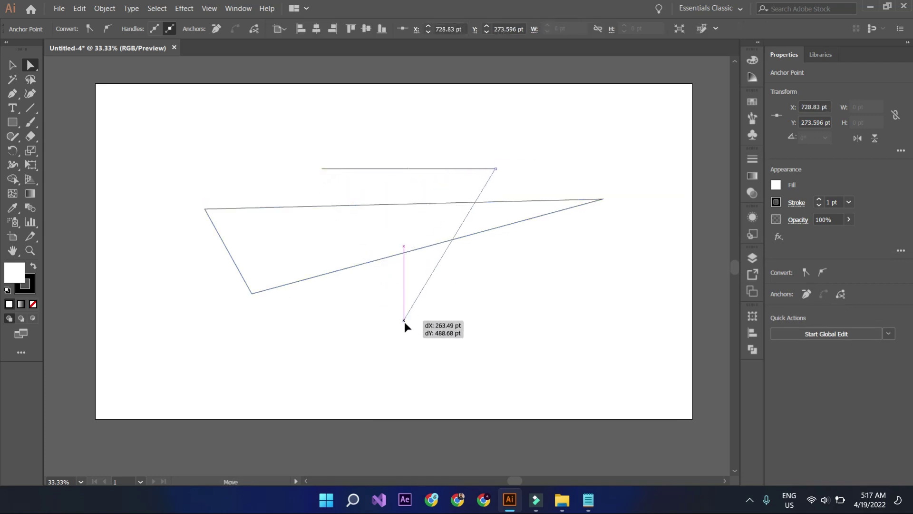
pyautogui.moveTo(158, 131); pyautogui.dragTo(660, 387)
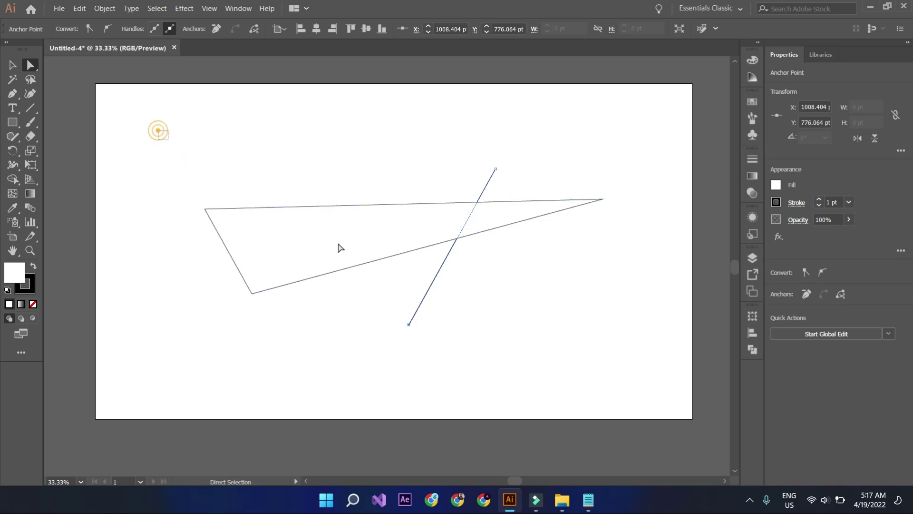